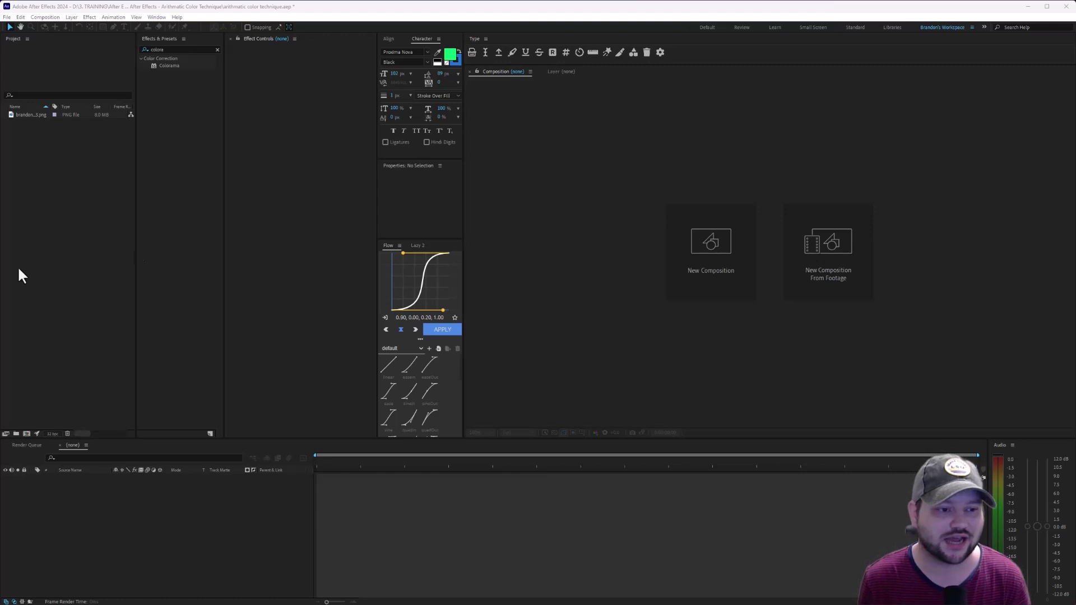
Create a new composition from the city skyline PNG.
{"action": "left_click", "coordinate": [16, 190]}
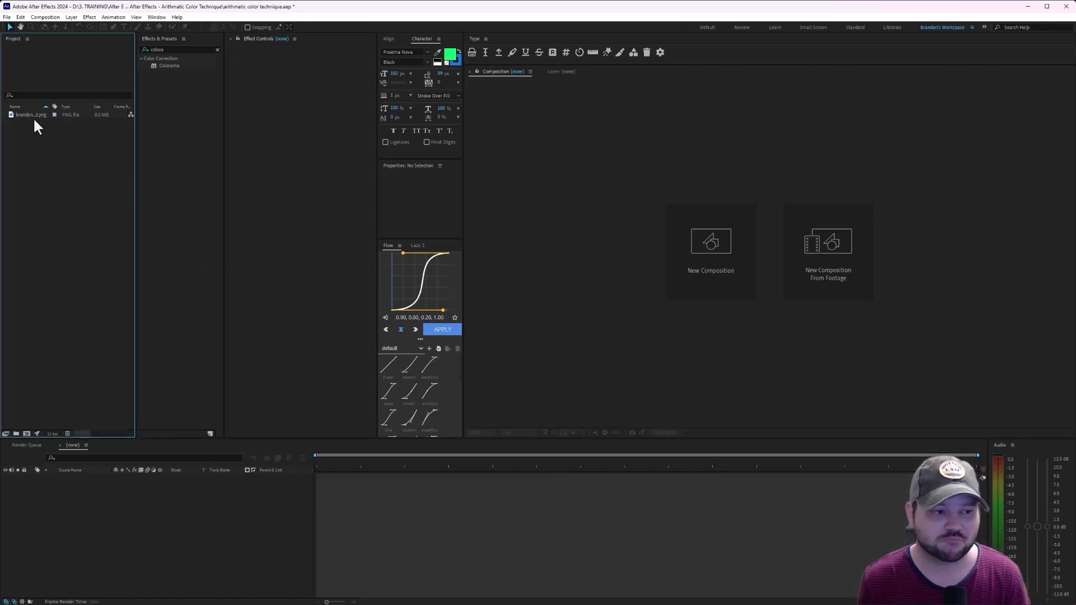
{"action": "left_click_drag", "start_coordinate": [30, 115], "coordinate": [62, 308]}
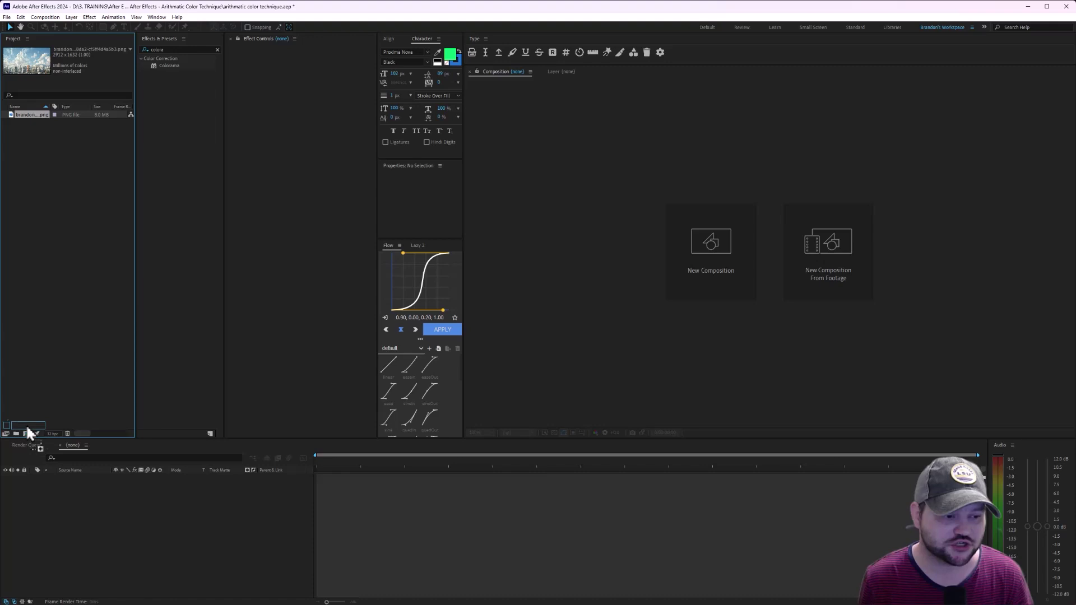
{"action": "left_click_drag", "start_coordinate": [26, 425], "coordinate": [25, 433]}
{"action": "scroll", "coordinate": [818, 311], "scroll_direction": "down", "scroll_amount": 2}
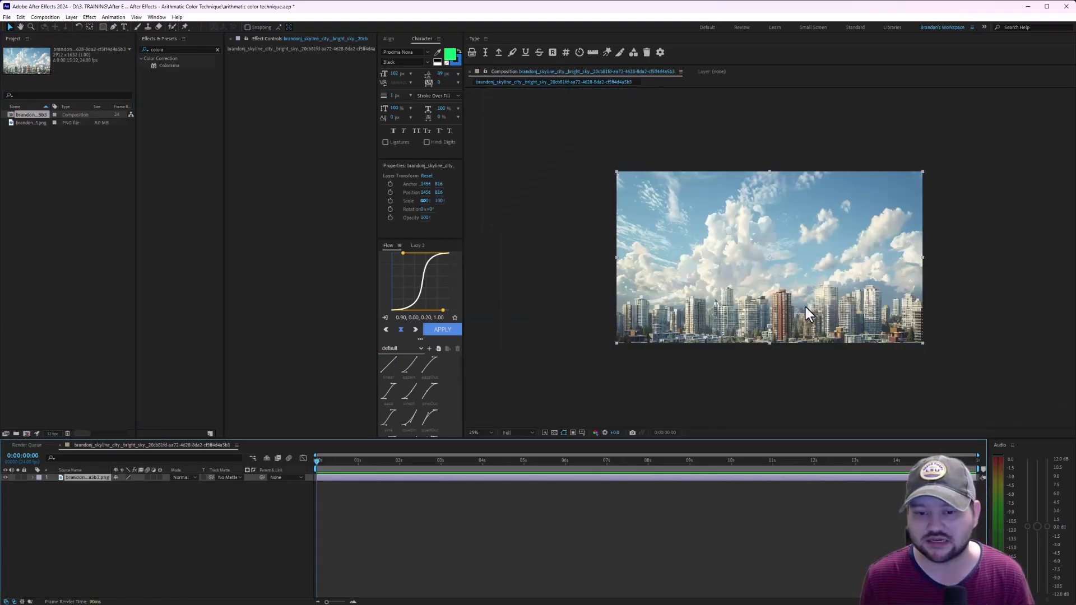
{"action": "scroll", "coordinate": [727, 312], "scroll_direction": "up", "scroll_amount": 2}
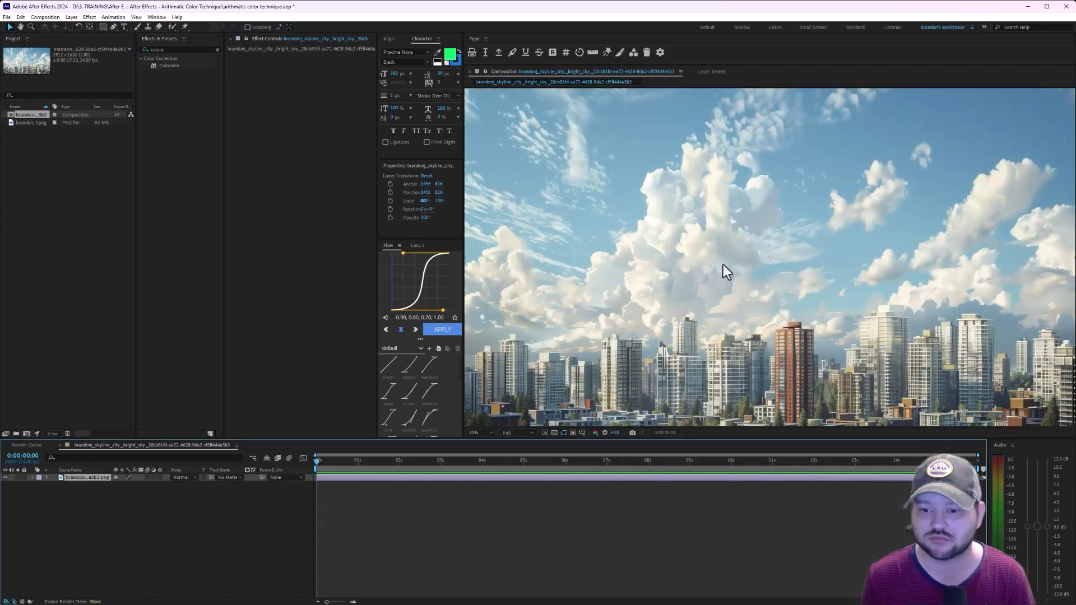
{"action": "scroll", "coordinate": [727, 271], "scroll_direction": "down", "scroll_amount": 2}
Widen the Composition viewer by moving the panel divider left, then reselect the skyline layer.
{"action": "left_click", "coordinate": [271, 492]}
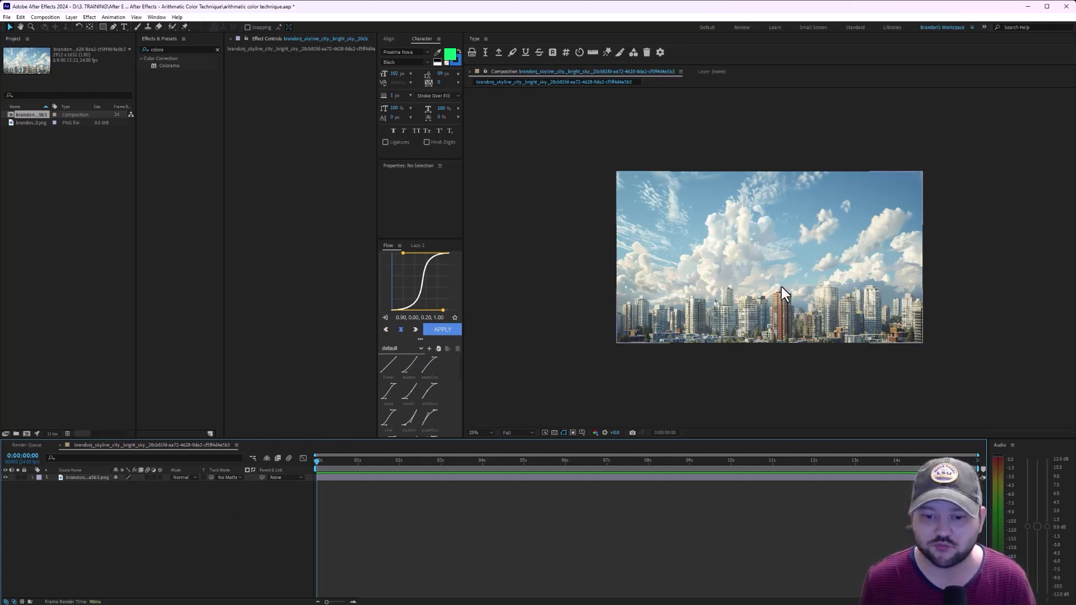
{"action": "scroll", "coordinate": [781, 286], "scroll_direction": "up", "scroll_amount": 2}
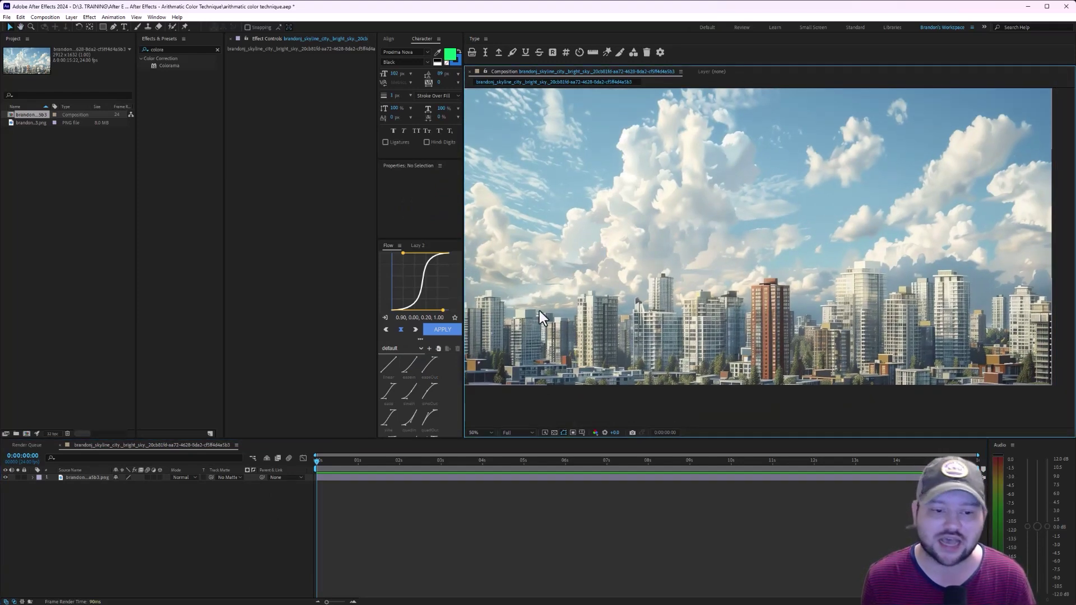
{"action": "left_click_drag", "start_coordinate": [461, 295], "coordinate": [412, 307]}
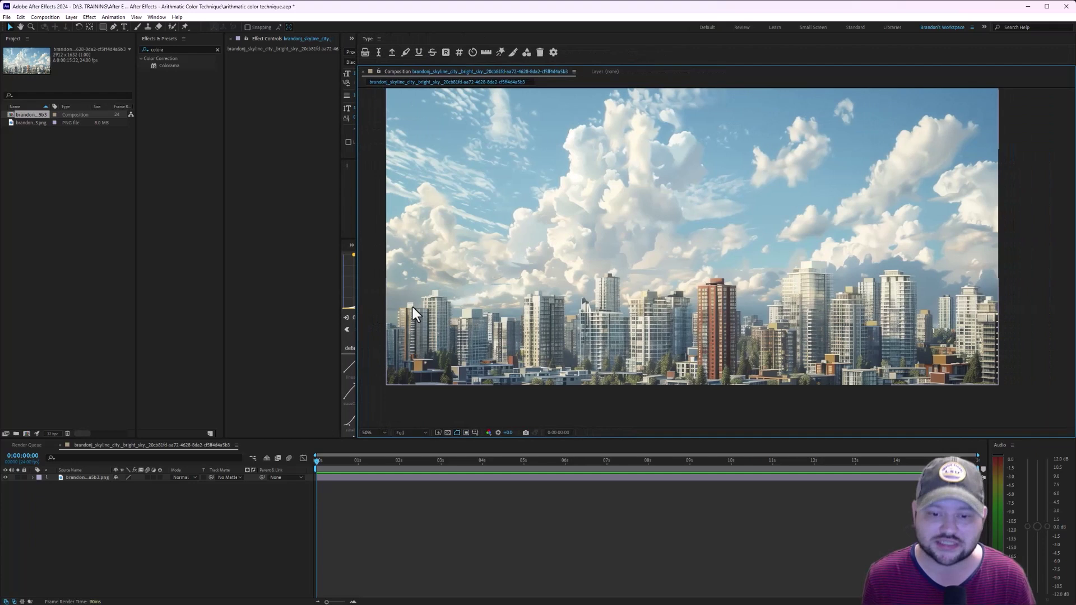
{"action": "left_click", "coordinate": [78, 479]}
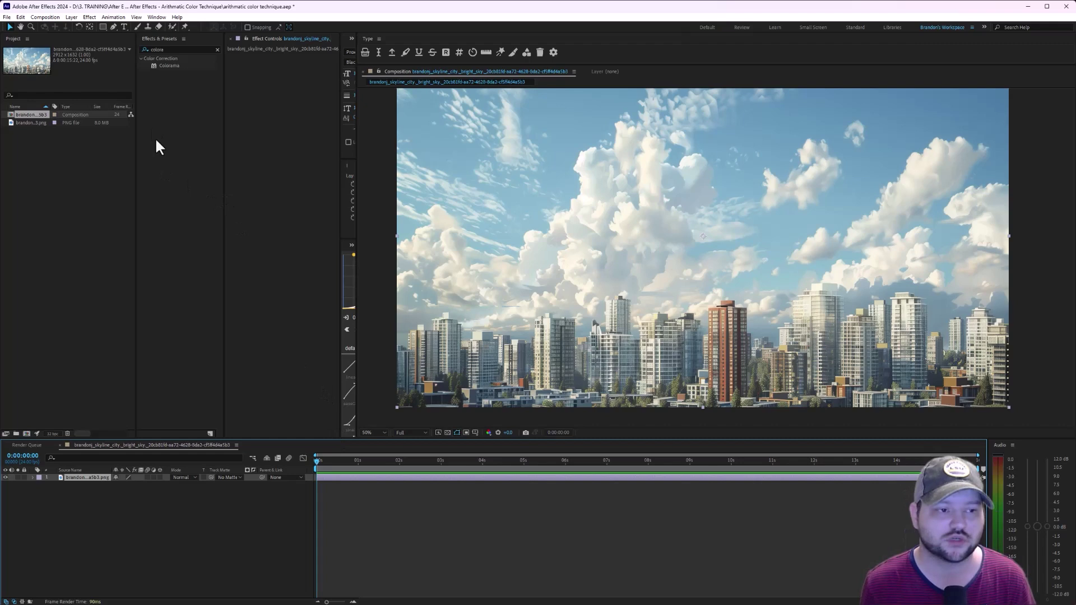
Apply the Colorama effect from Effects & Presets to layer 1, the skyline image.
{"action": "left_click", "coordinate": [179, 81]}
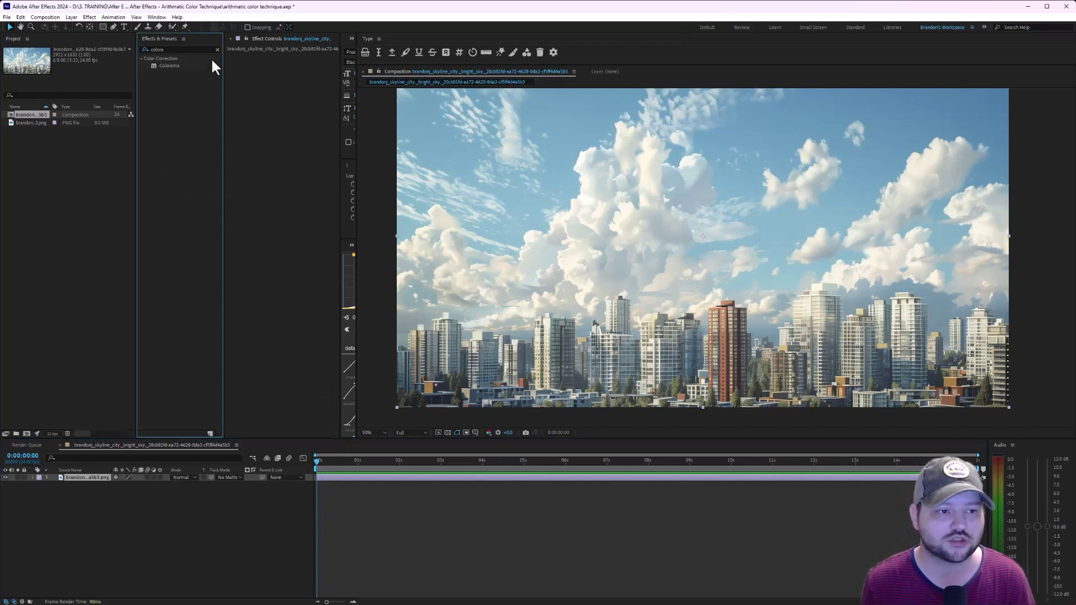
{"action": "left_click", "coordinate": [152, 65]}
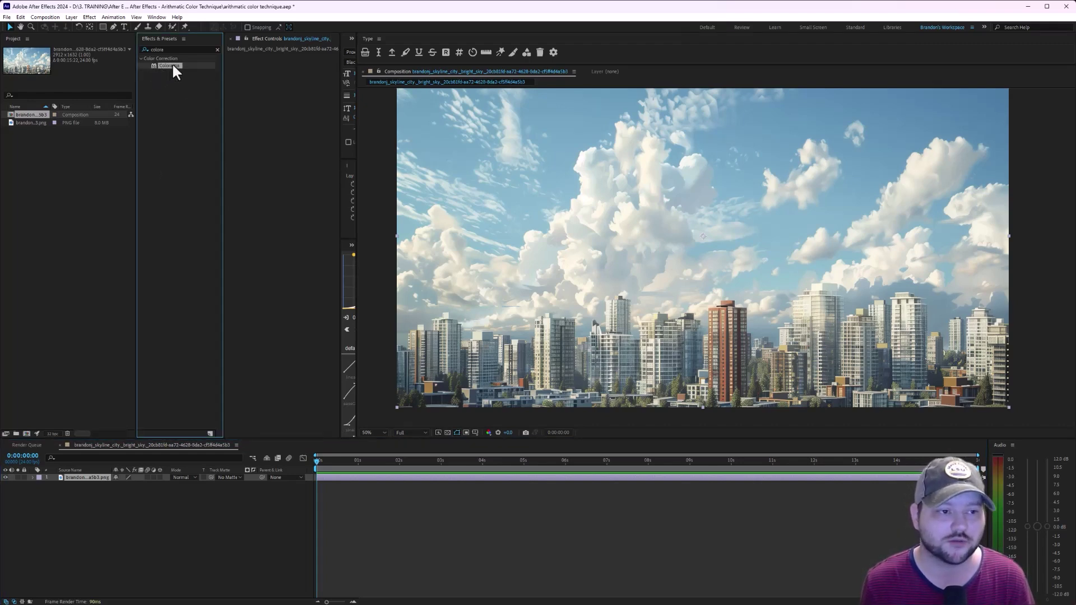
{"action": "left_click_drag", "start_coordinate": [172, 63], "coordinate": [83, 479]}
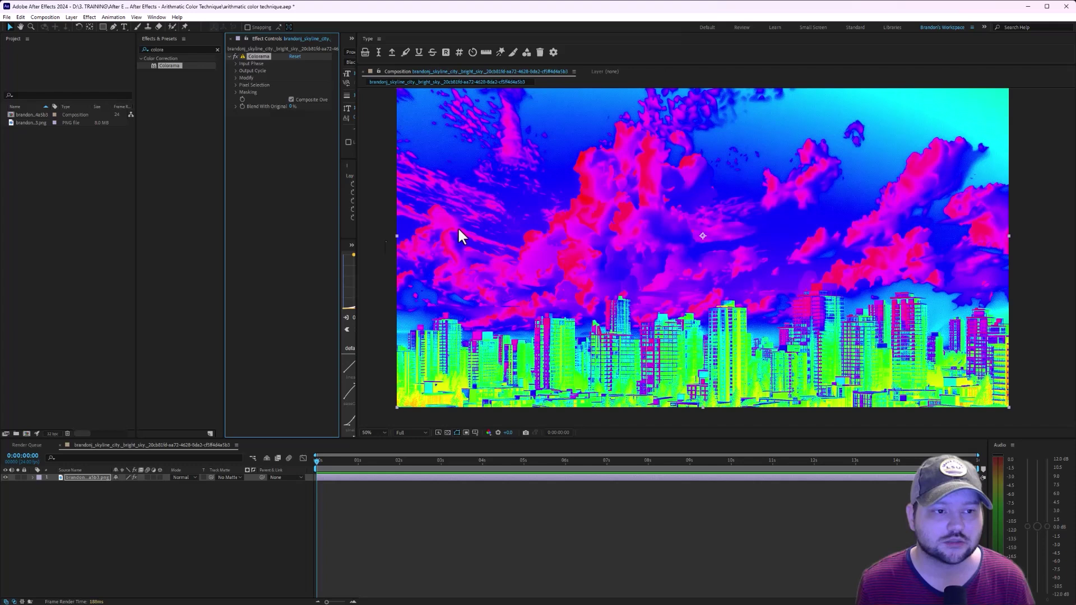
{"action": "left_click", "coordinate": [298, 258]}
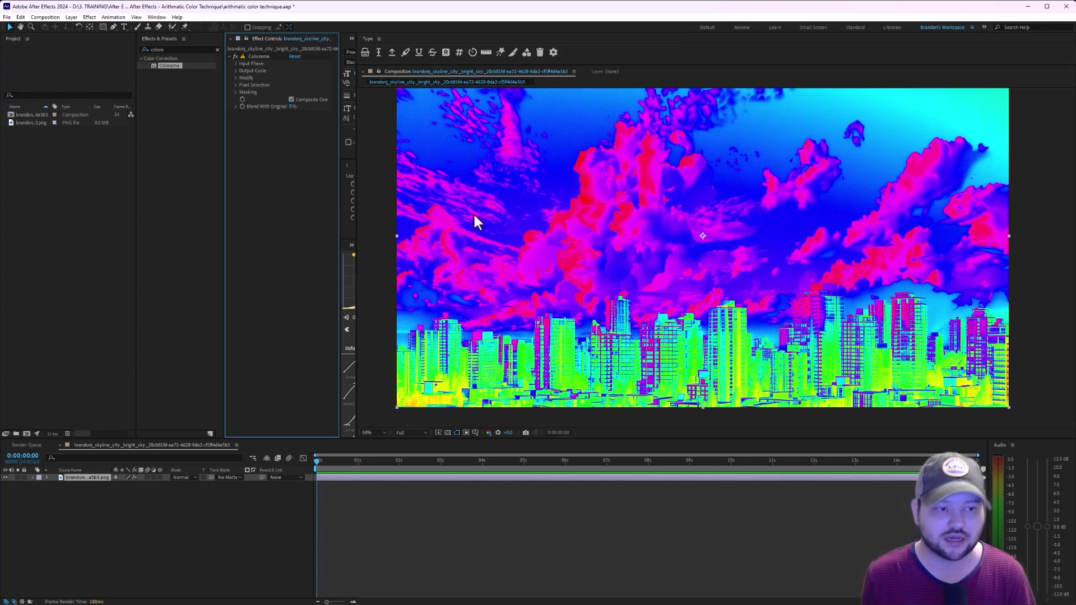
Delete Colorama from the skyline layer and apply the Arithmetic effect in its place.
{"action": "left_click", "coordinate": [217, 50]}
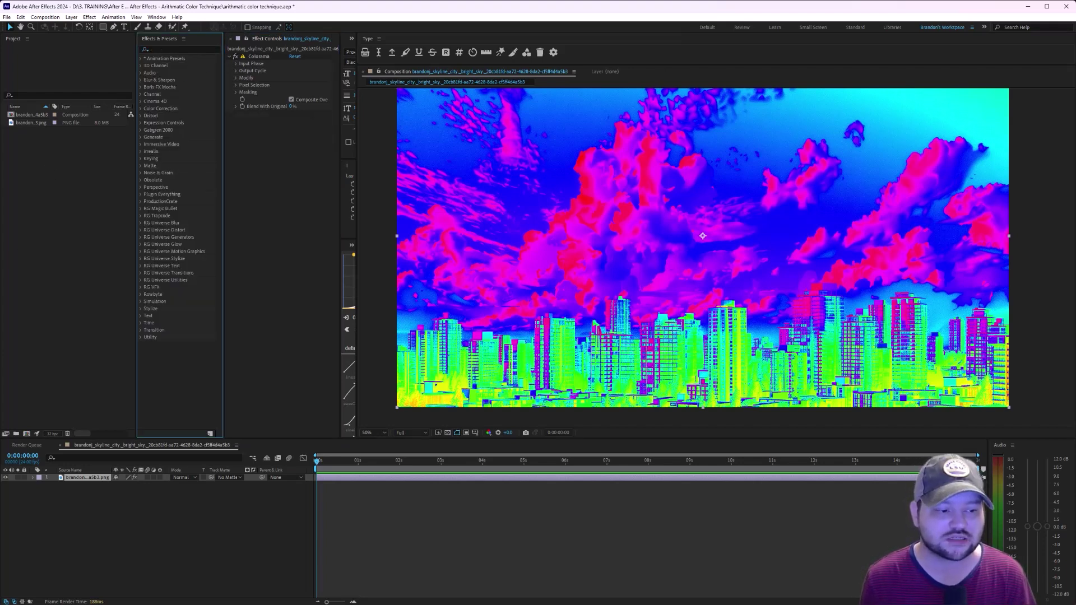
{"action": "left_click", "coordinate": [187, 49]}
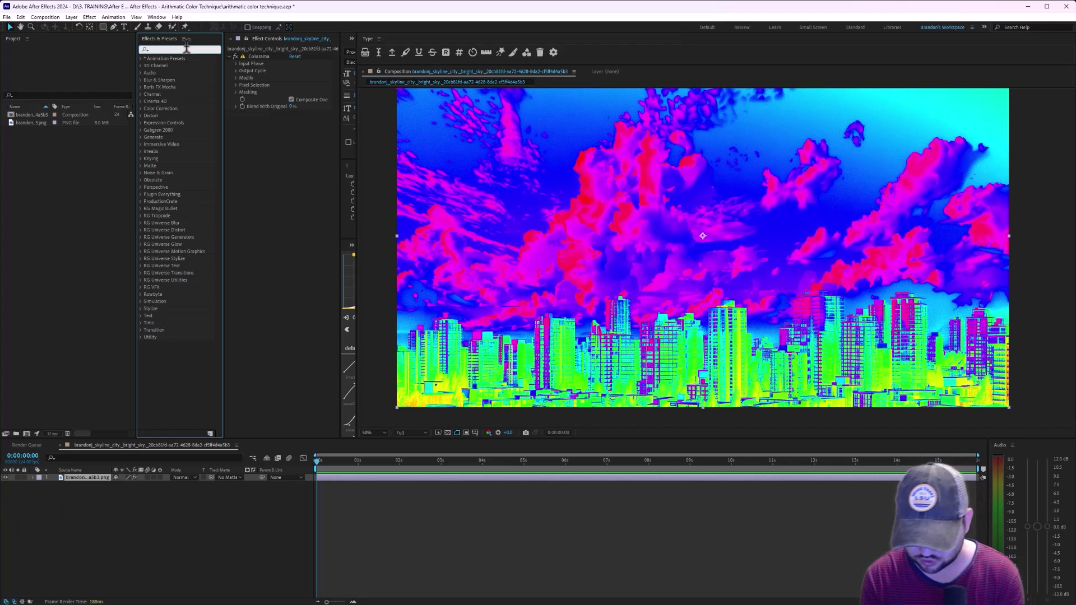
{"action": "type", "text": "arith"}
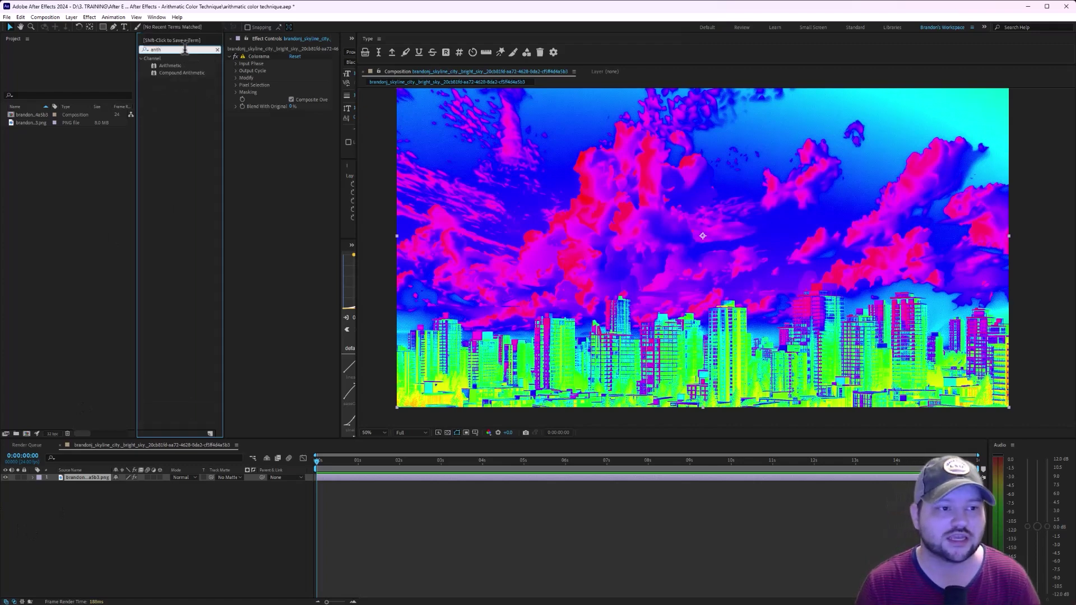
{"action": "left_click", "coordinate": [257, 56]}
{"action": "key", "text": "Delete"}
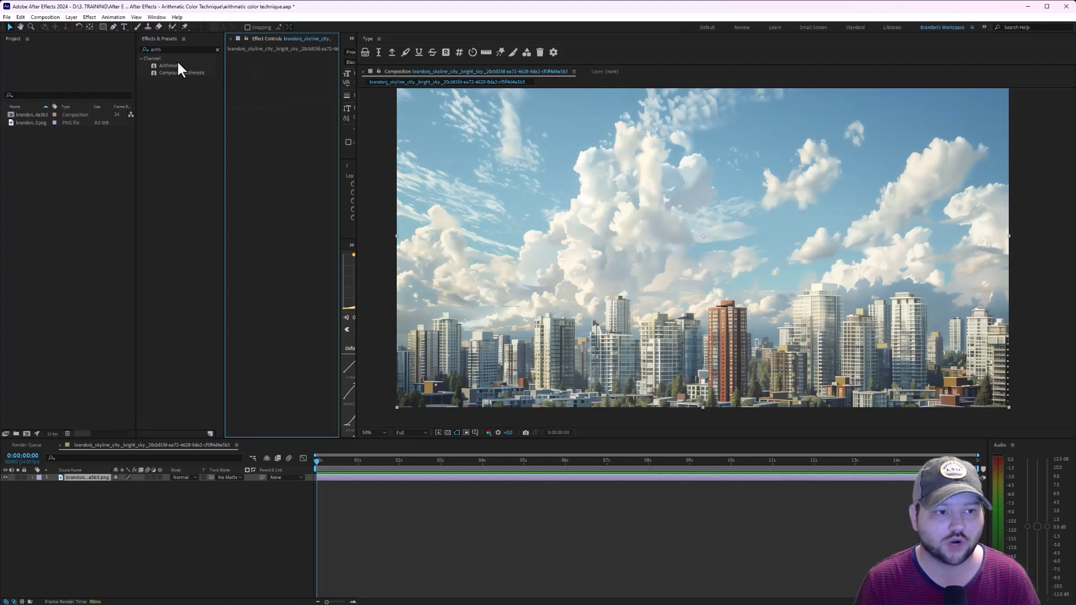
{"action": "left_click_drag", "start_coordinate": [177, 66], "coordinate": [302, 179]}
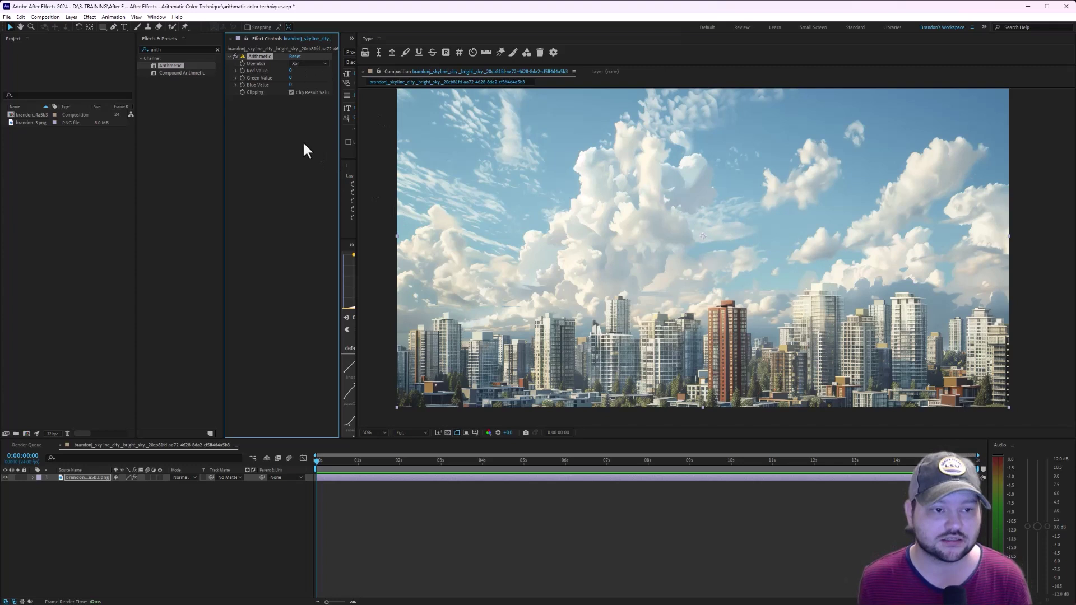
Keep the Arithmetic operator at Xor and raise Red Value to 178.
{"action": "left_click", "coordinate": [317, 64]}
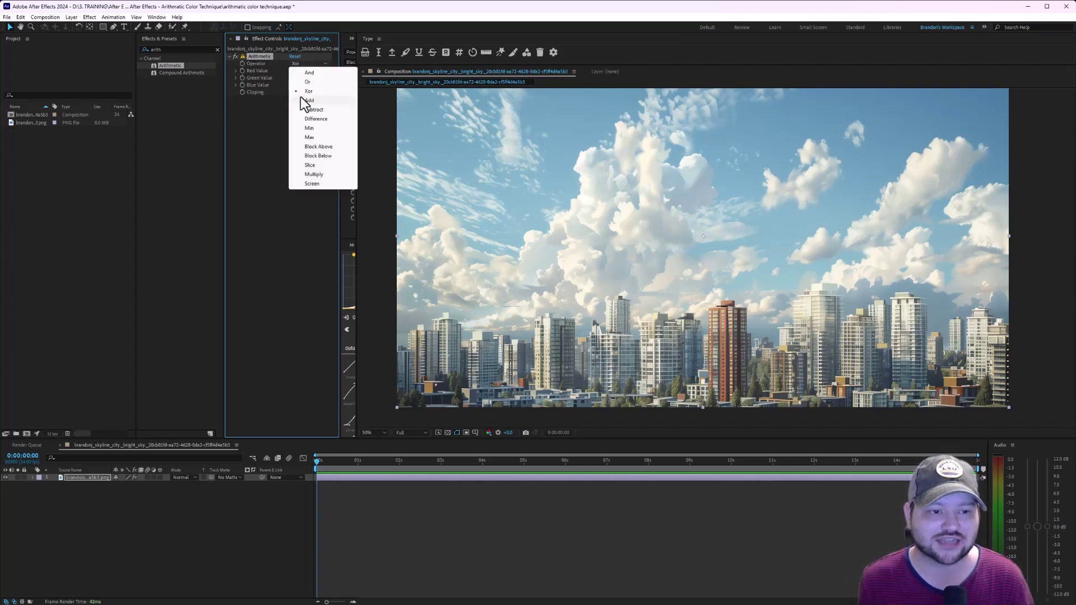
{"action": "left_click", "coordinate": [249, 109]}
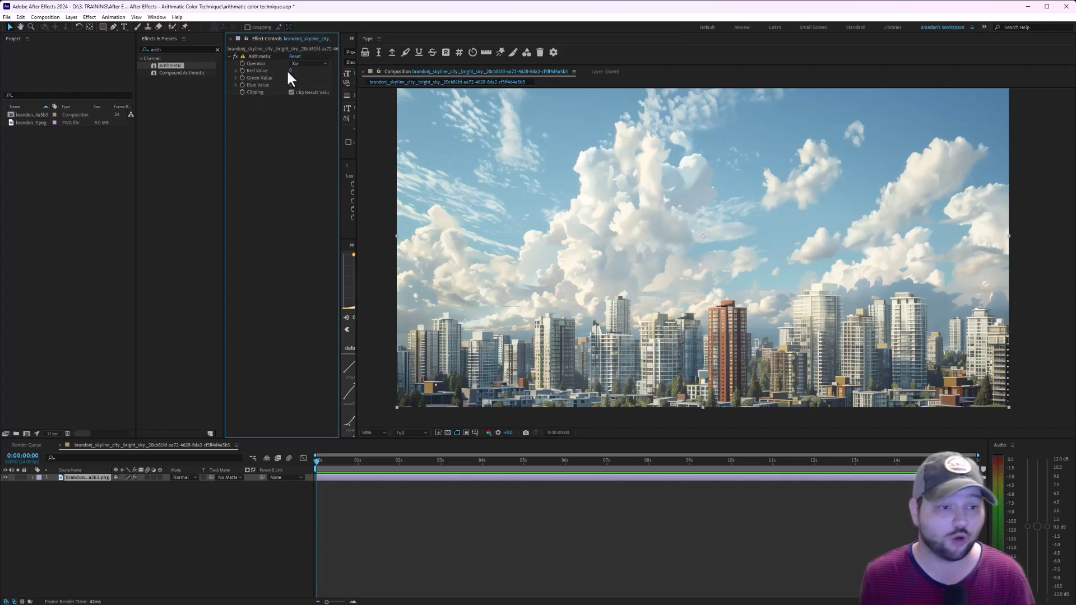
{"action": "left_click_drag", "start_coordinate": [291, 71], "coordinate": [367, 89]}
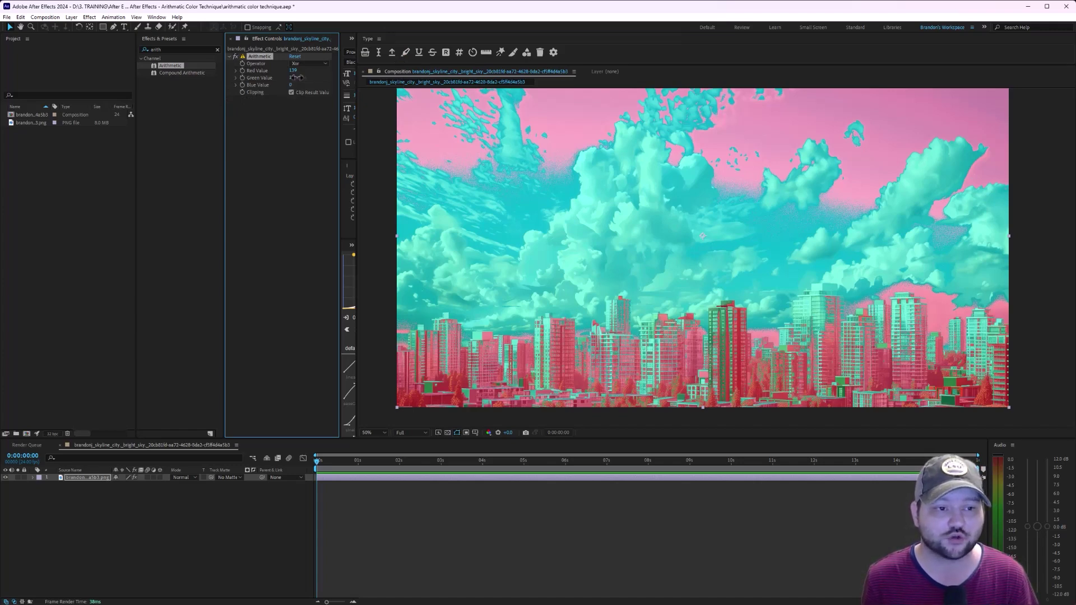
Set Arithmetic Red and Green Values to 255 with Blue at 0 for a violet sky.
{"action": "left_click_drag", "start_coordinate": [290, 78], "coordinate": [355, 100]}
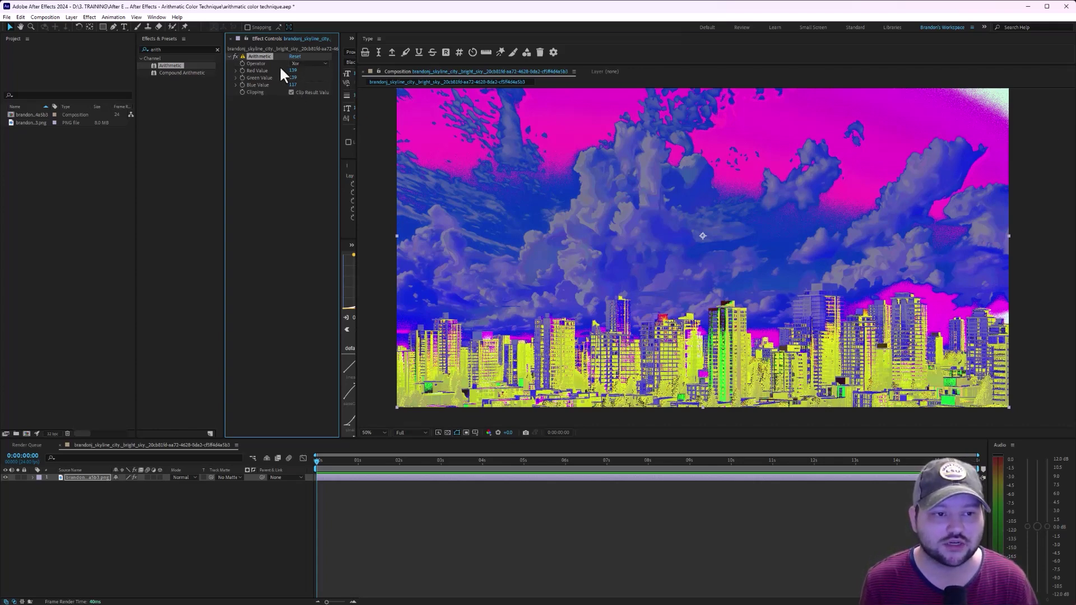
{"action": "left_click_drag", "start_coordinate": [293, 71], "coordinate": [424, 80]}
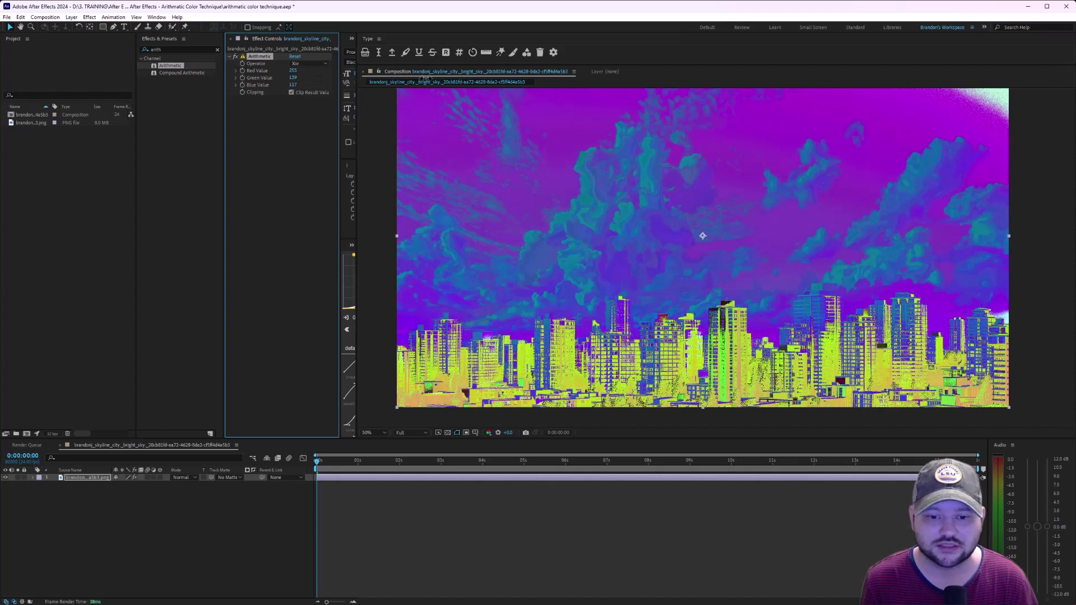
{"action": "left_click_drag", "start_coordinate": [294, 78], "coordinate": [322, 81]}
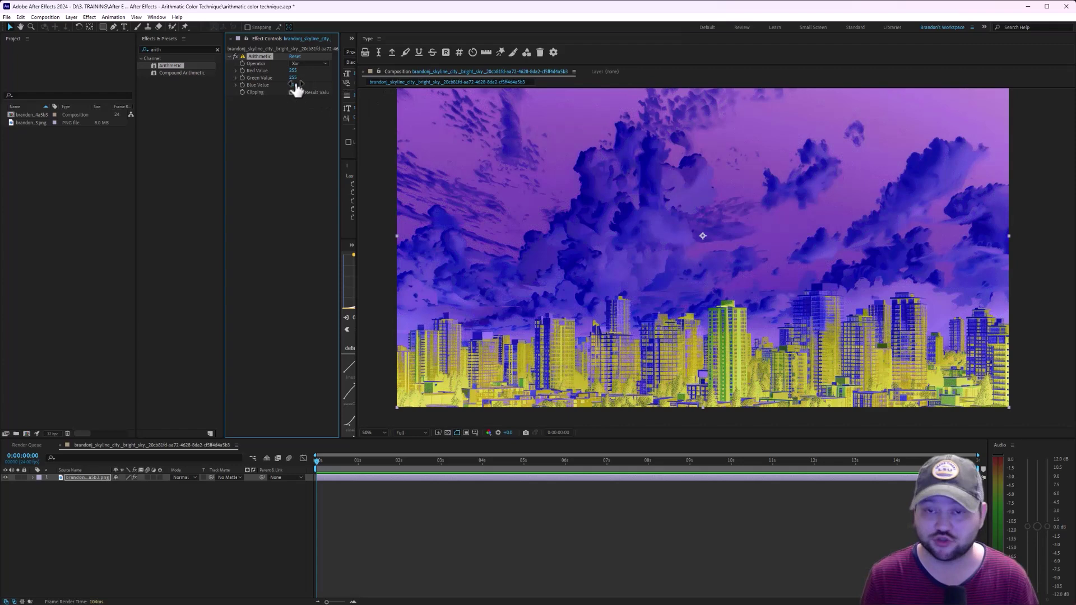
{"action": "left_click_drag", "start_coordinate": [296, 89], "coordinate": [189, 110]}
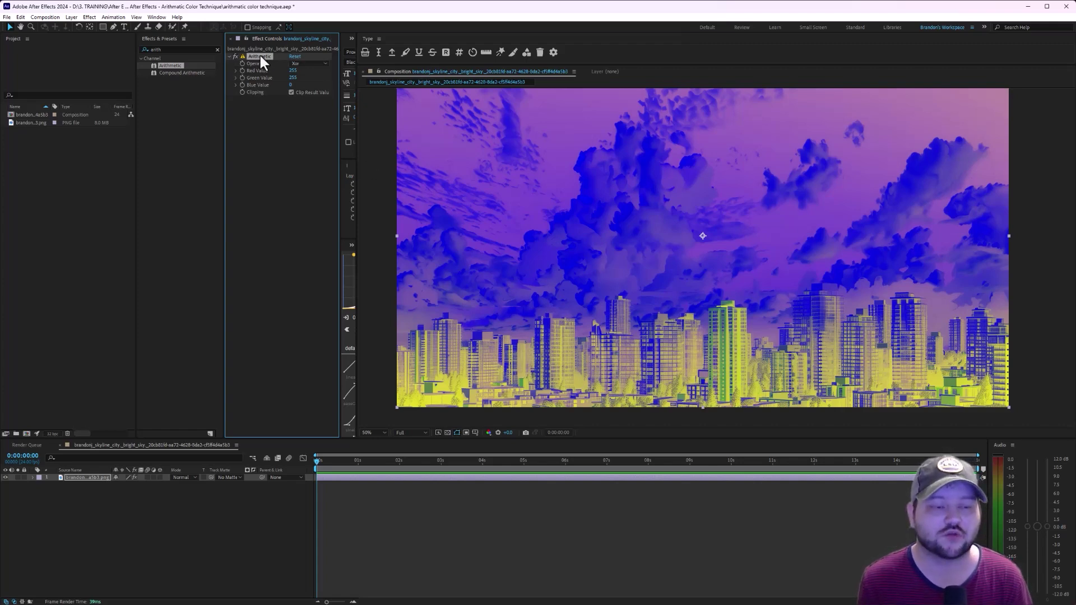
Compare the And and Xor Arithmetic operators, then settle on Or.
{"action": "left_click", "coordinate": [321, 64]}
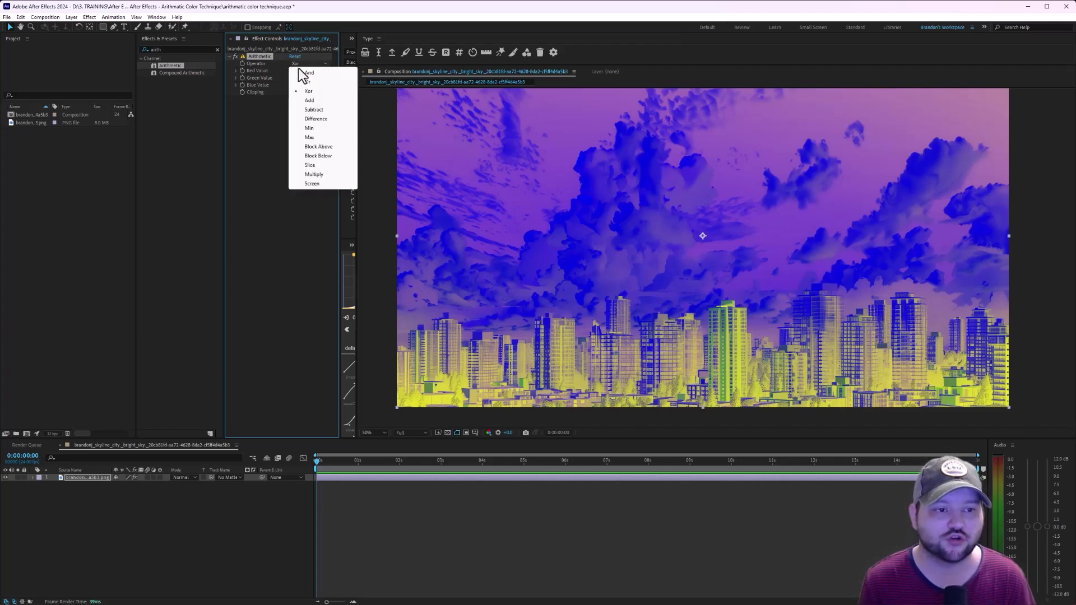
{"action": "left_click", "coordinate": [317, 73]}
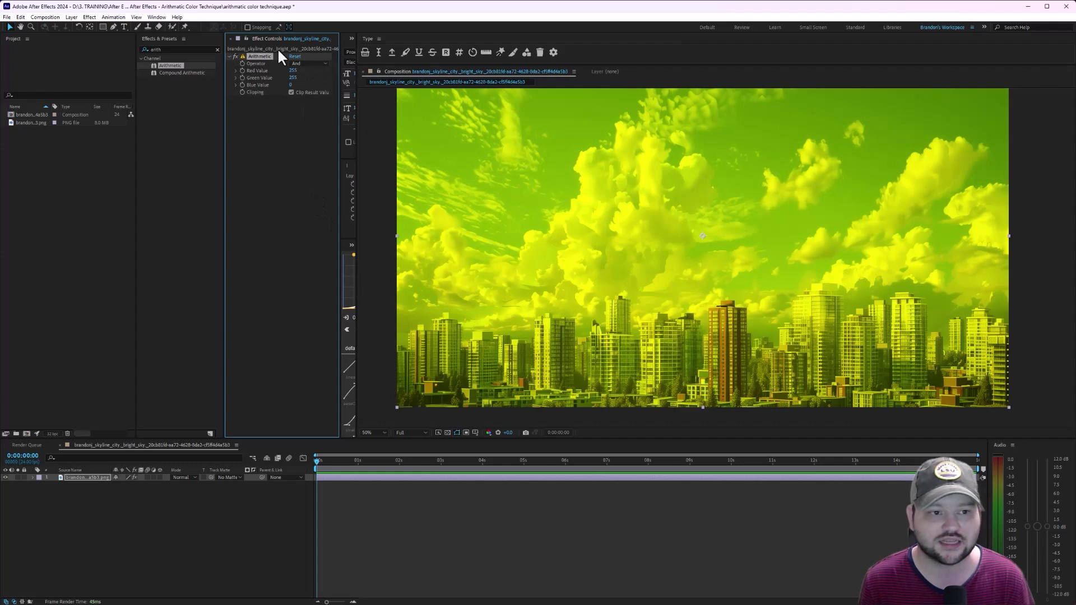
{"action": "left_click", "coordinate": [317, 64]}
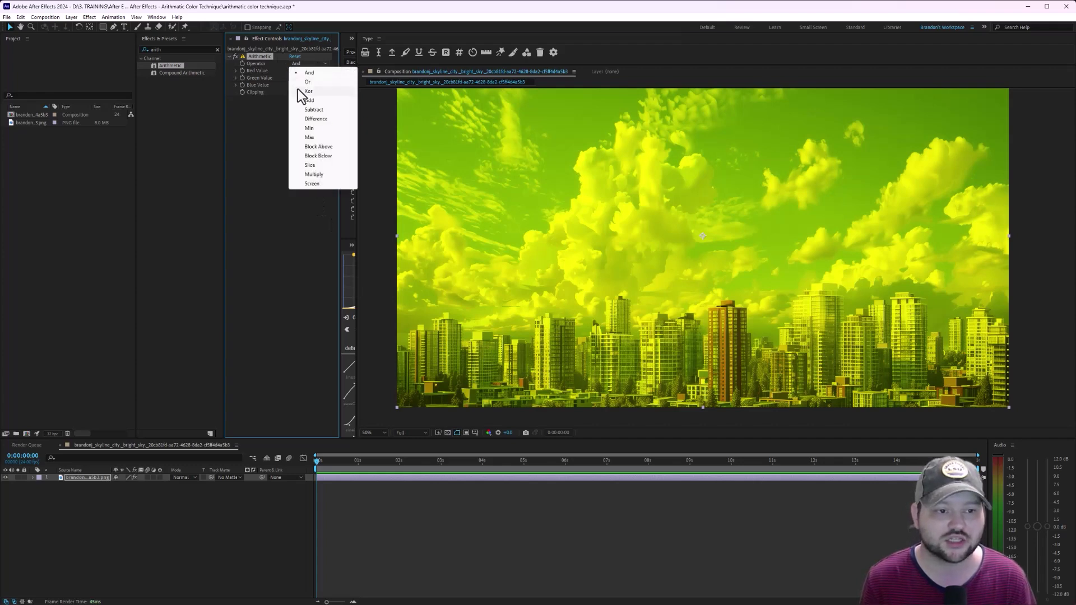
{"action": "left_click", "coordinate": [297, 90]}
{"action": "left_click", "coordinate": [319, 64]}
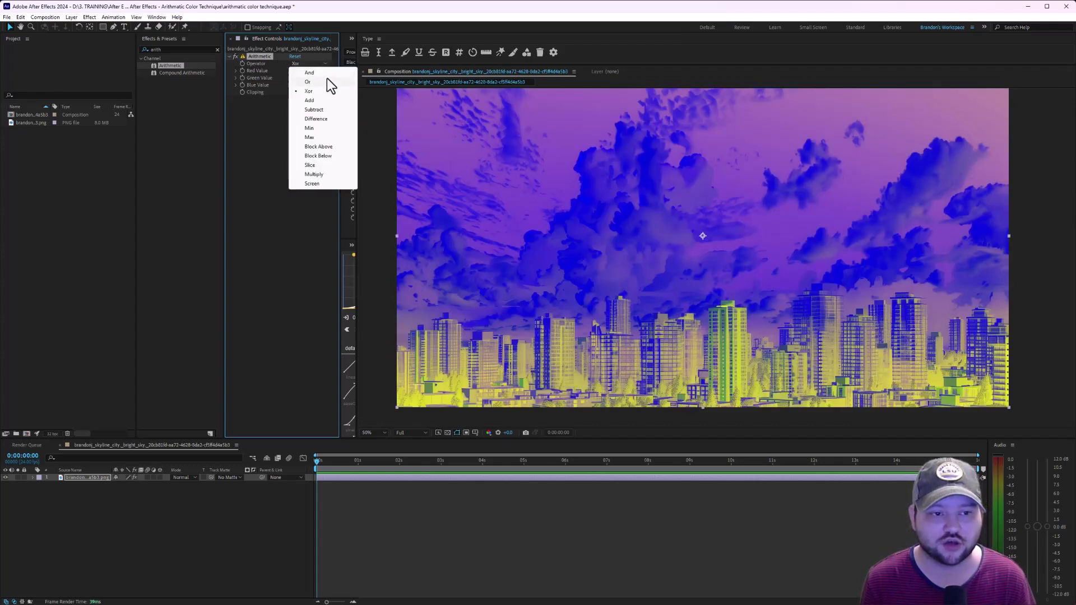
{"action": "left_click", "coordinate": [330, 81]}
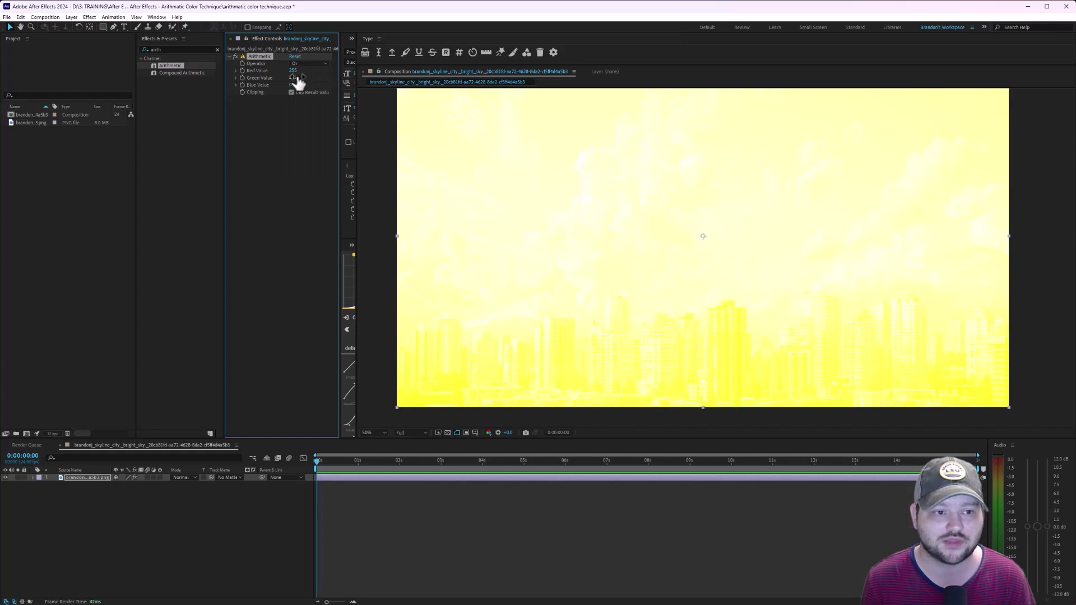
Lower Red Value to about 88 and nudge Green Value for a mint-green wash.
{"action": "left_click_drag", "start_coordinate": [292, 71], "coordinate": [224, 72]}
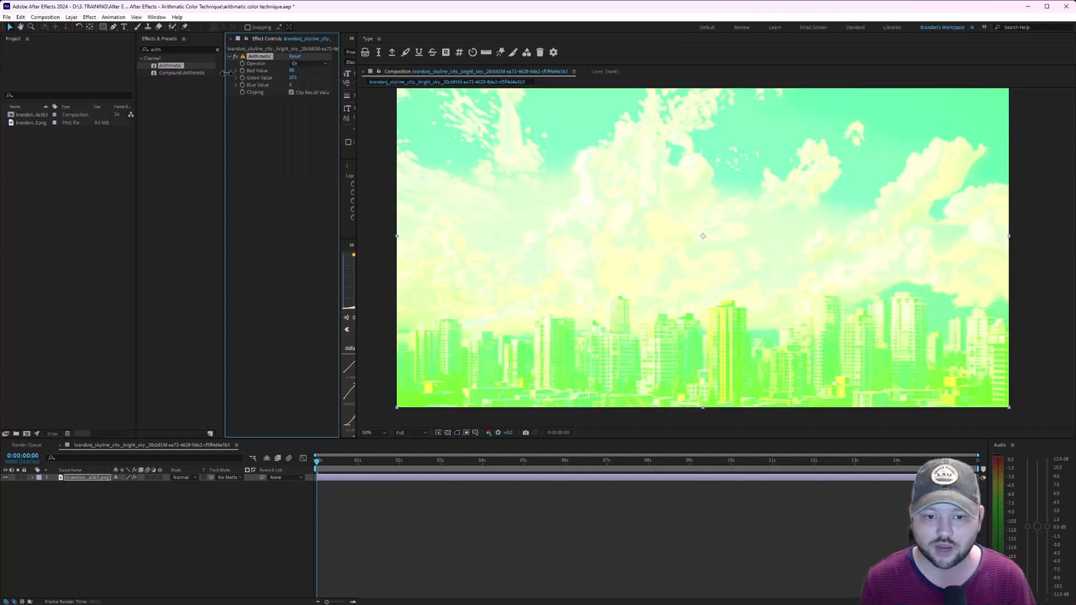
{"action": "left_click", "coordinate": [296, 78]}
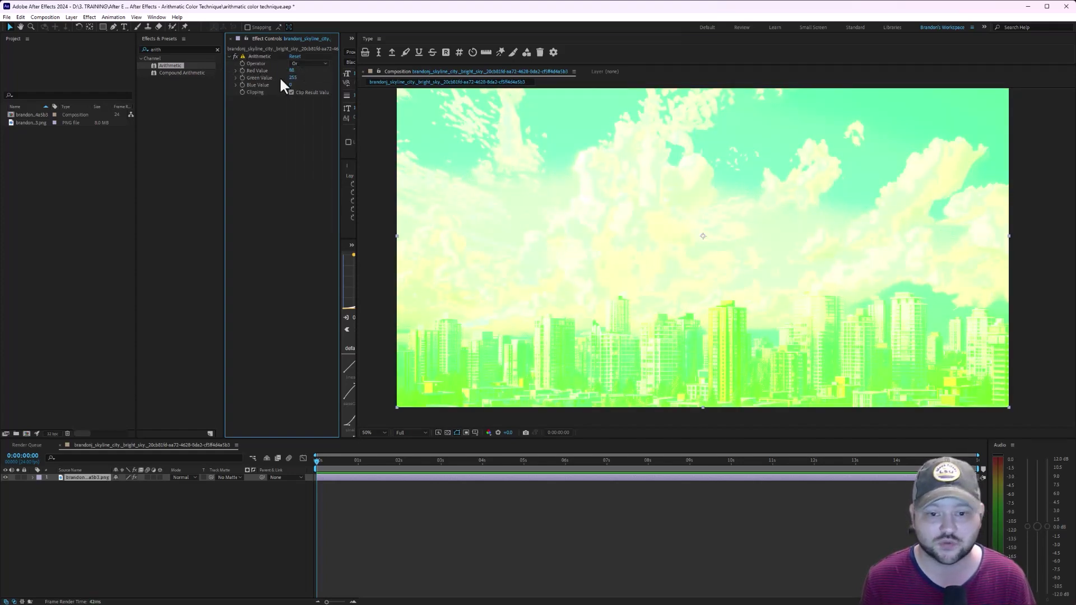
{"action": "left_click_drag", "start_coordinate": [292, 79], "coordinate": [308, 97]}
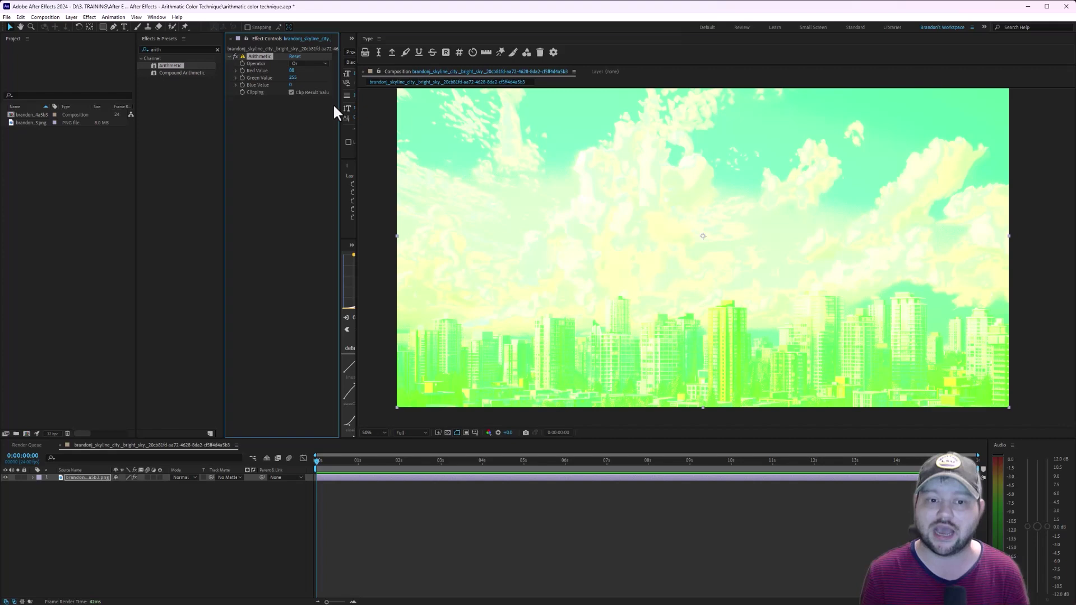
Add Hue/Saturation below Arithmetic and rotate Master Hue for a hot-pink sky and magenta buildings.
{"action": "left_click", "coordinate": [190, 49]}
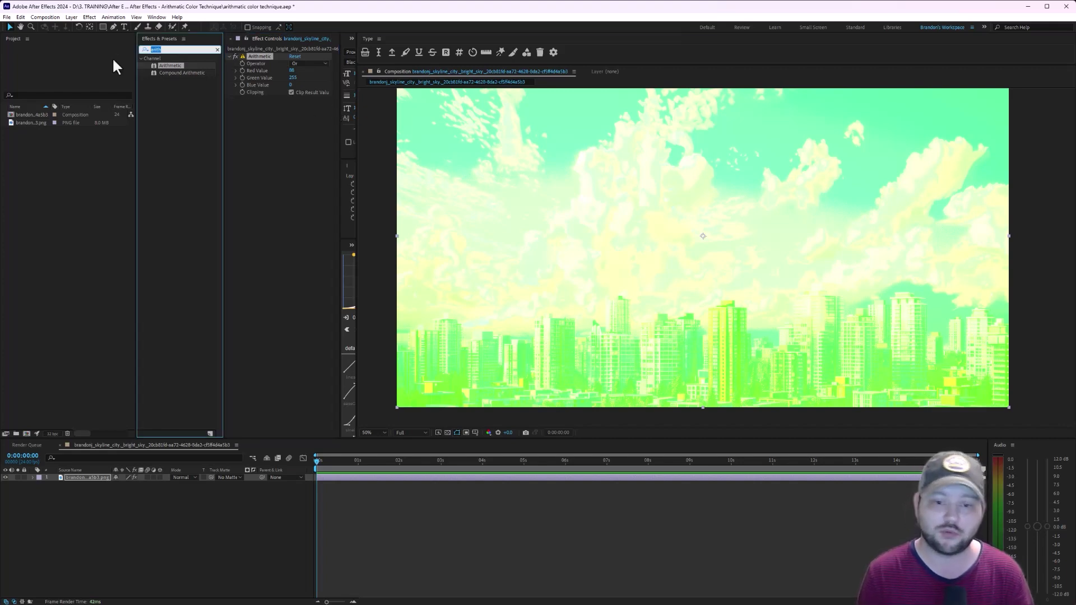
{"action": "type", "text": "hue"}
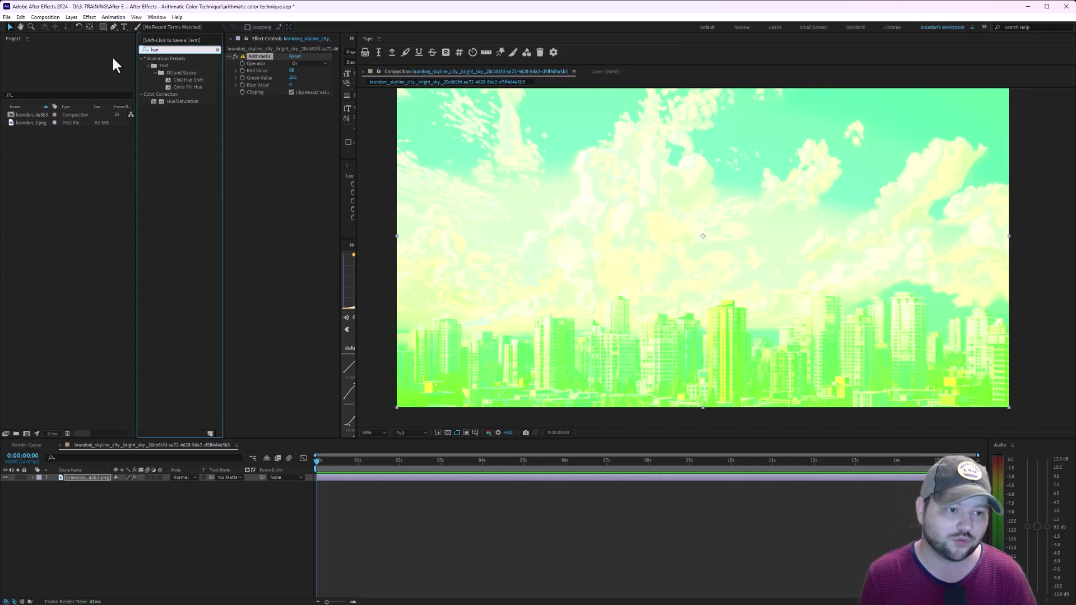
{"action": "left_click_drag", "start_coordinate": [185, 101], "coordinate": [230, 120]}
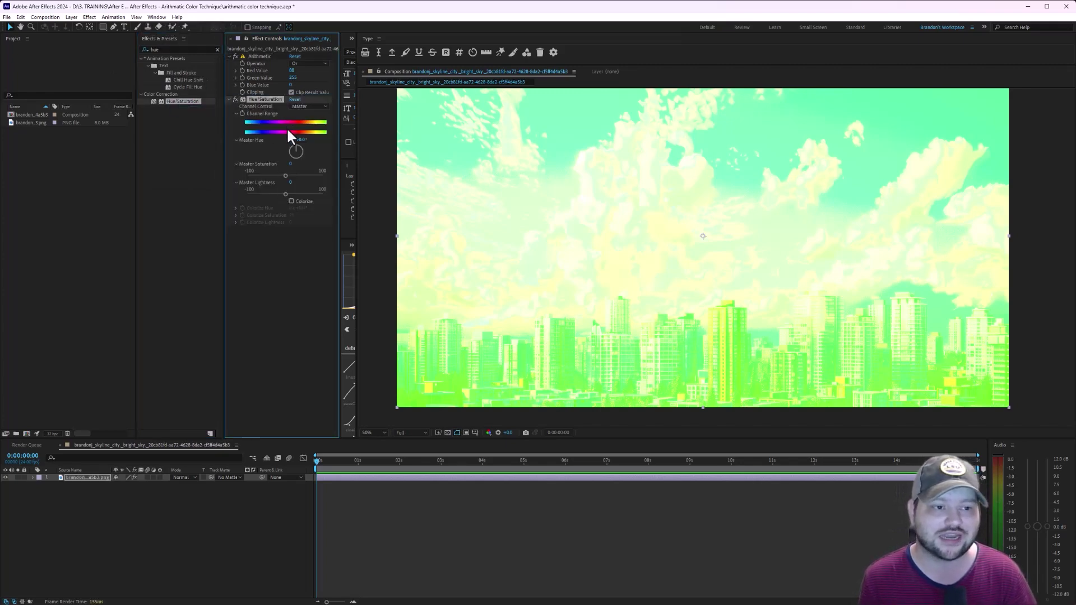
{"action": "left_click_drag", "start_coordinate": [303, 147], "coordinate": [391, 164]}
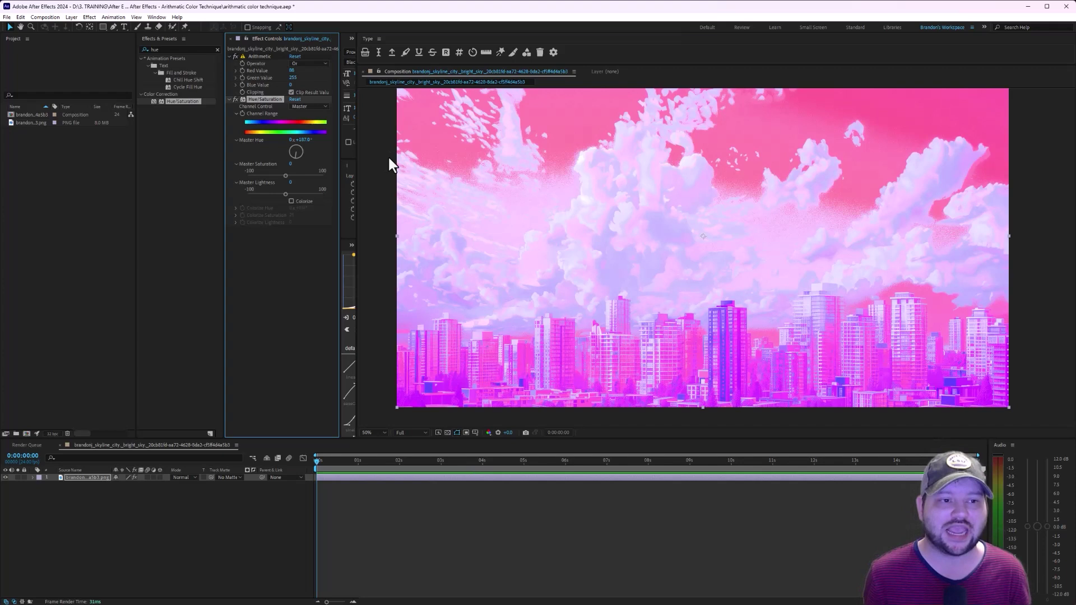